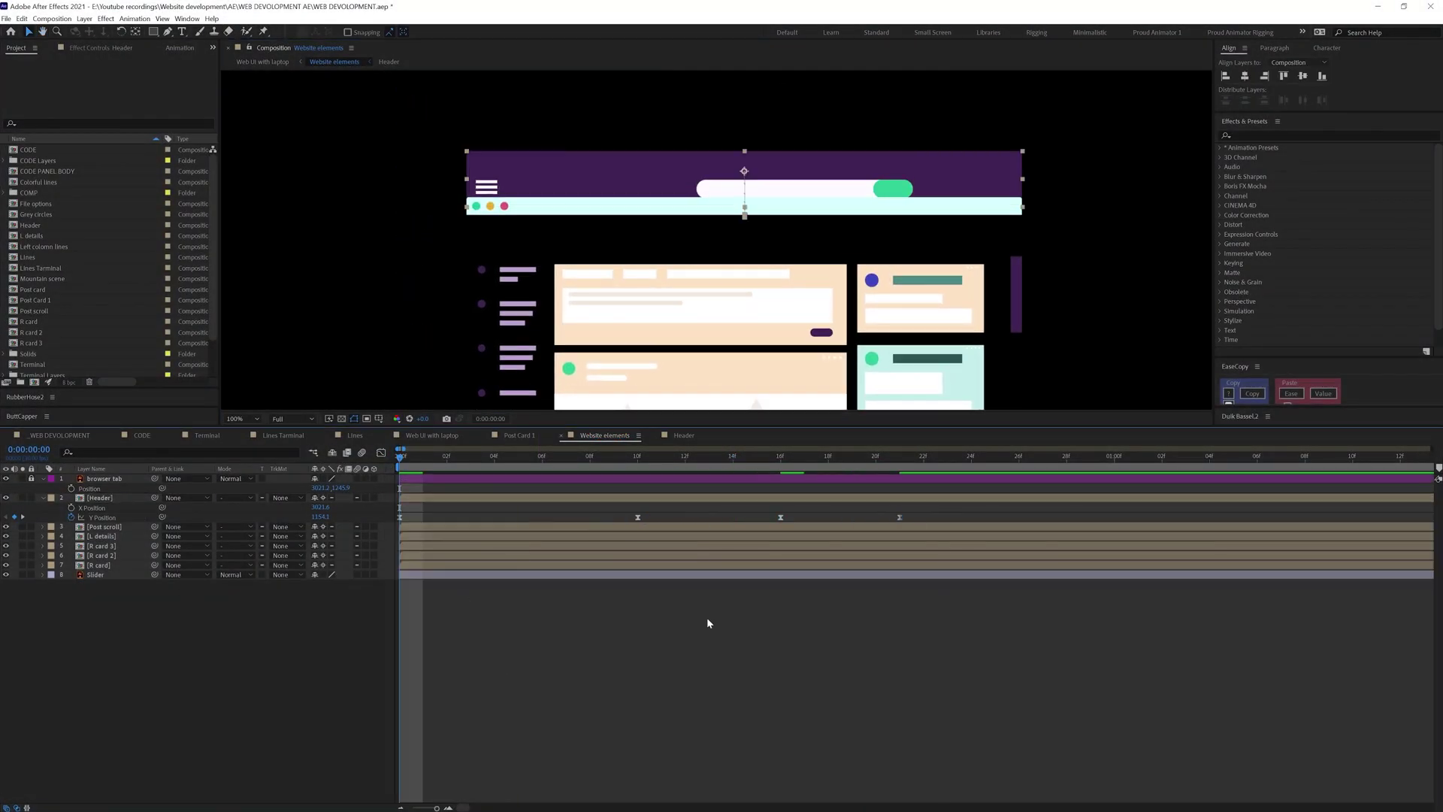
Open the Header precomp, reveal its keyframes and Easy Ease the menu-line and search-bar keys
right_click(105, 497)
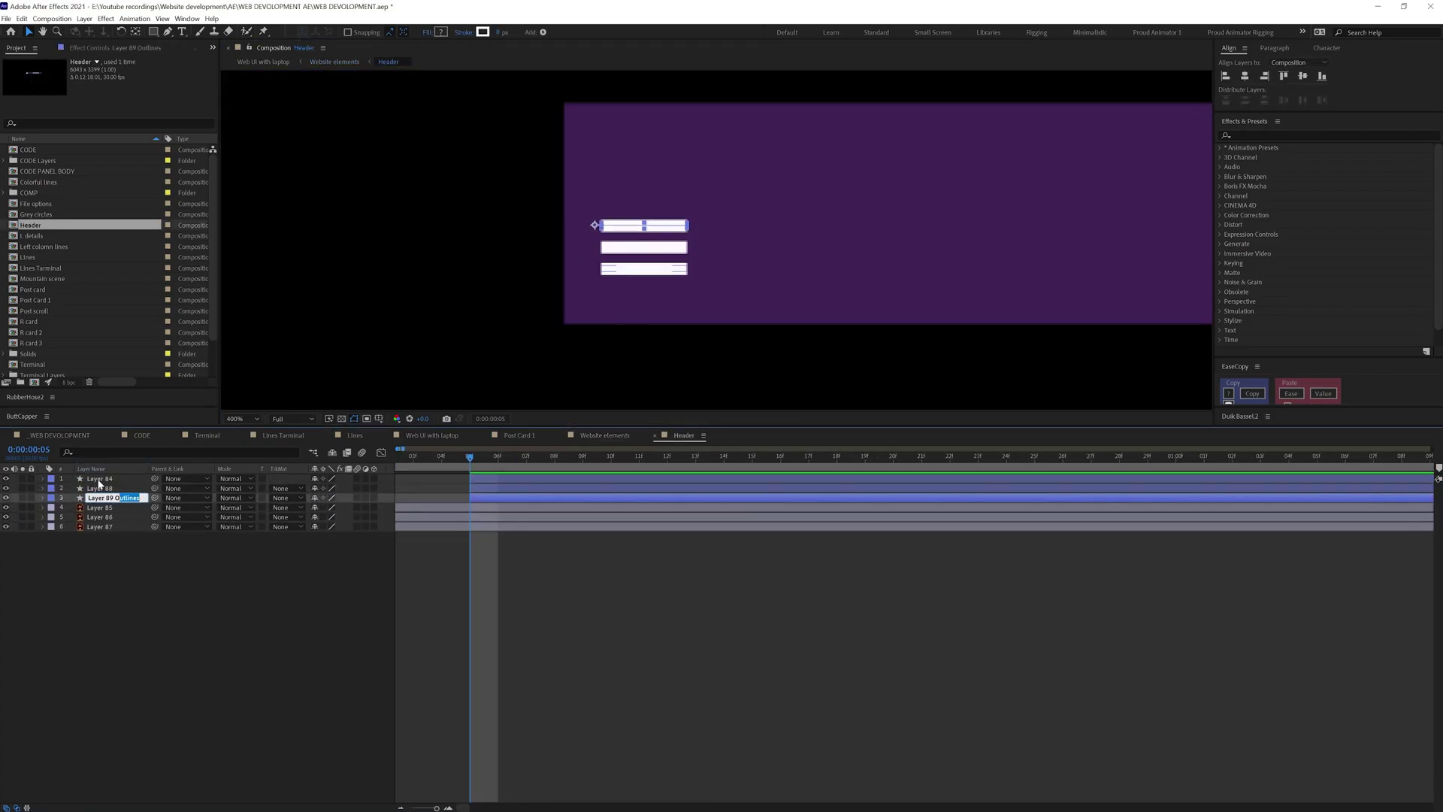
key("alt+shift+s")
key("shift+Page_Down")
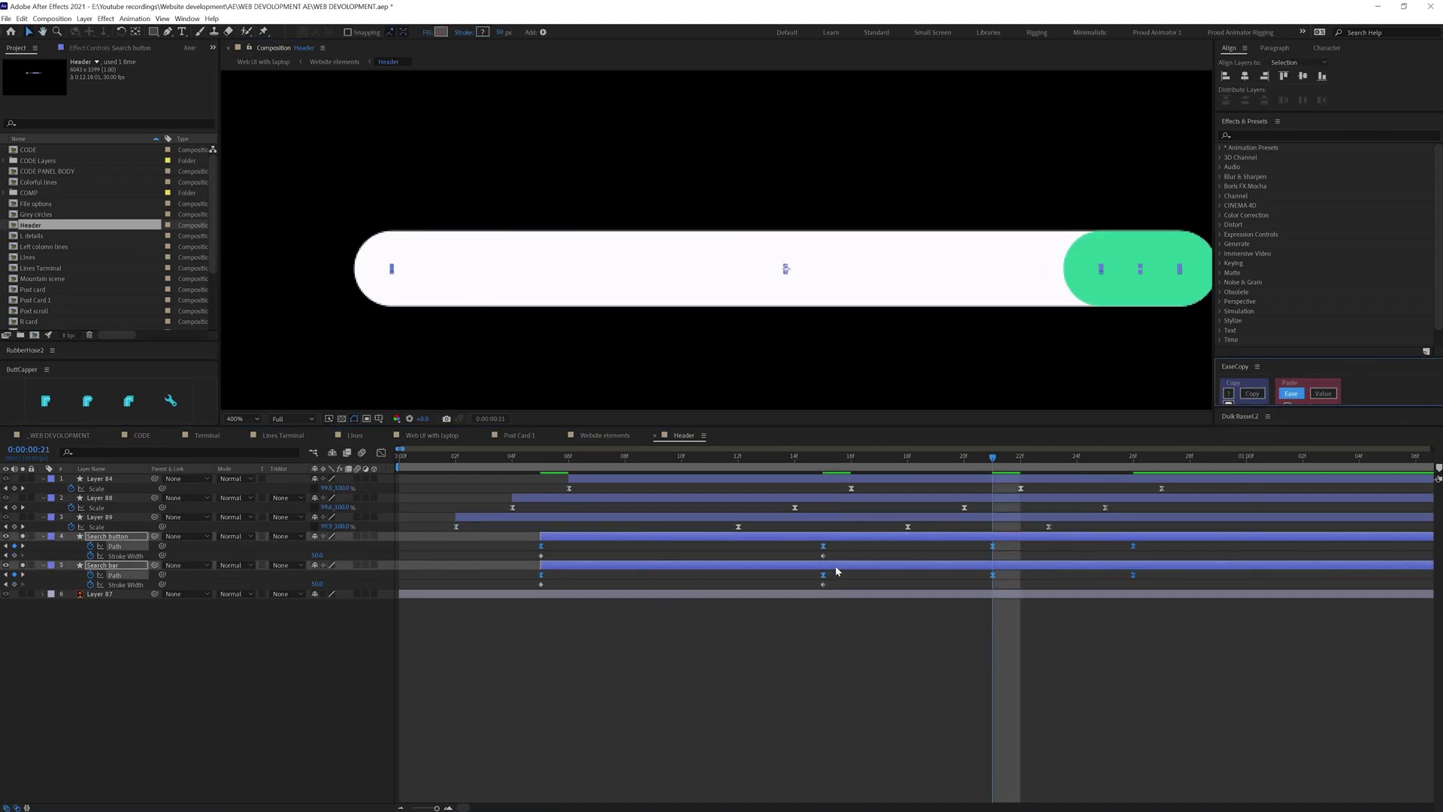
left_click(475, 460)
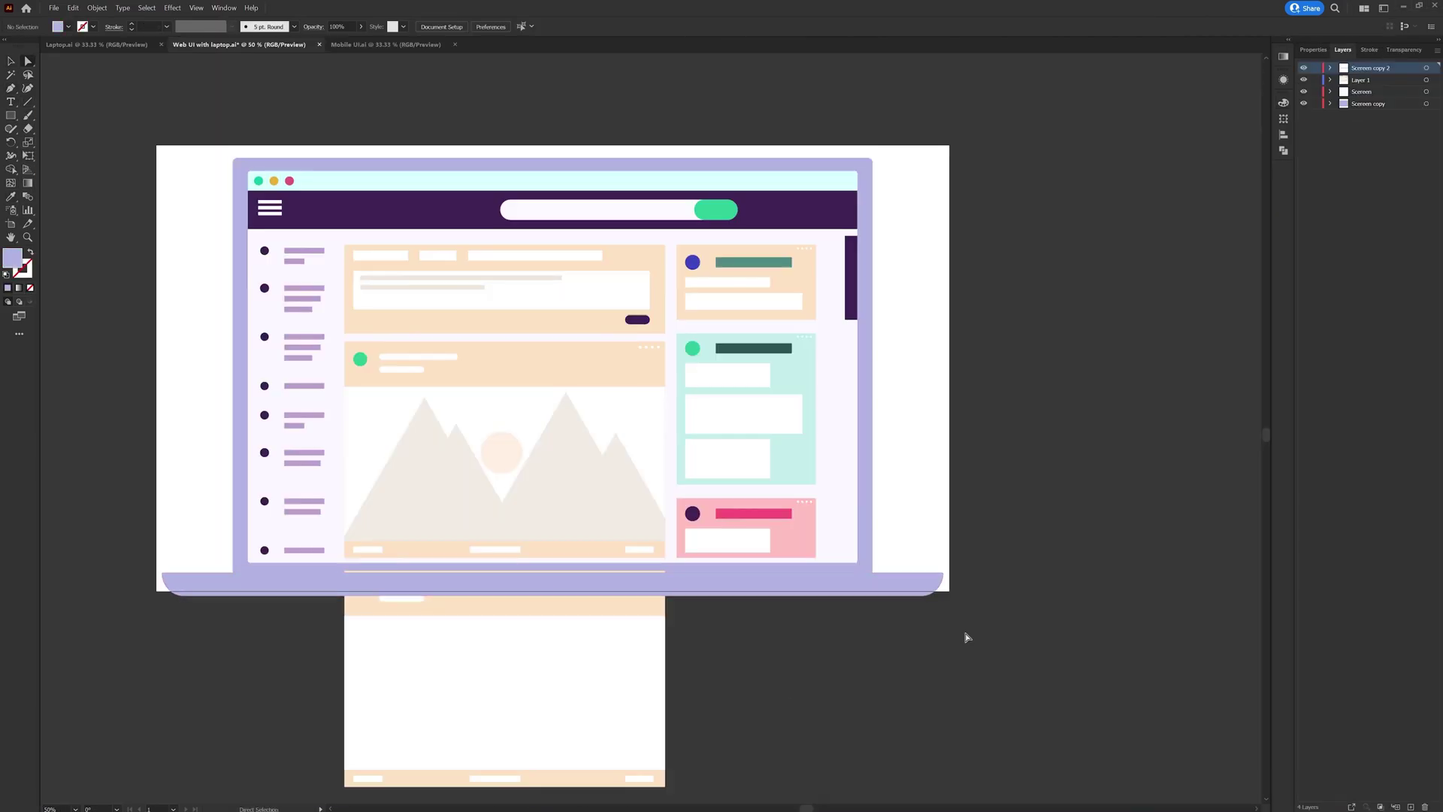
Select the laptop base in the Illustrator mockup
left_click(834, 590)
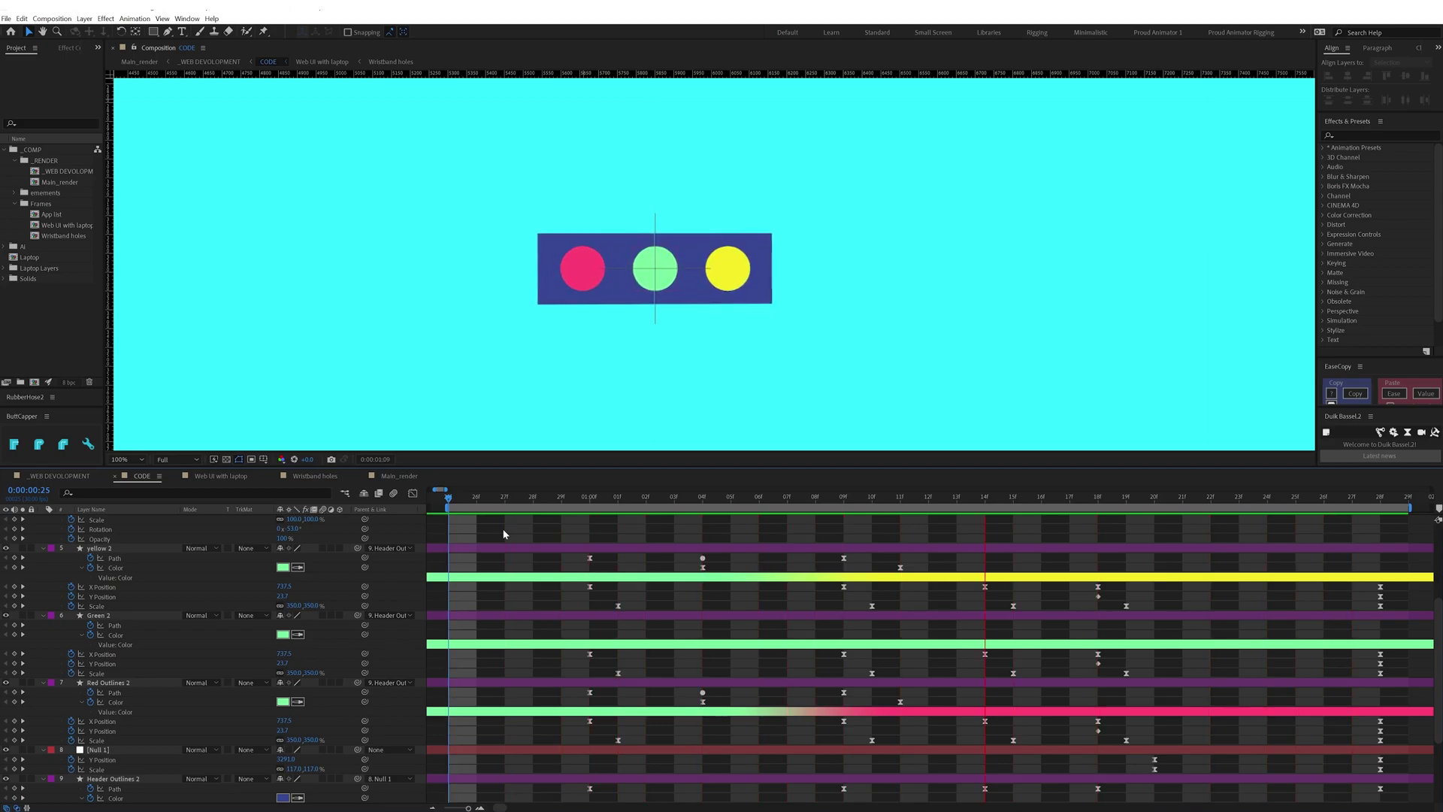
Zoom the timeline out to show the CODE comp's whole header animation
key("minus")
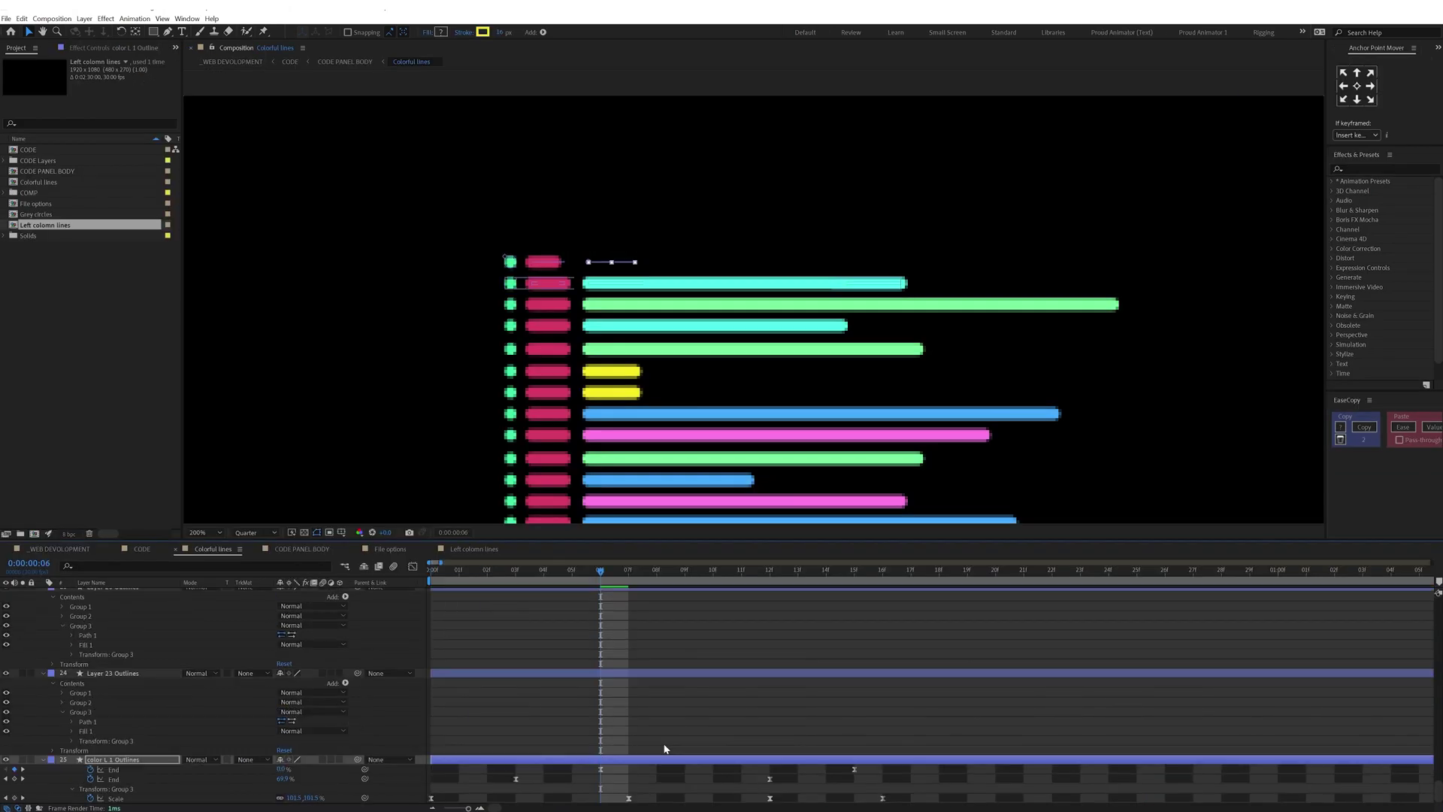
Lengthen the speed-graph ease on the two code-line draw-on trim paths
key("shift+F3")
key("shift+F3")
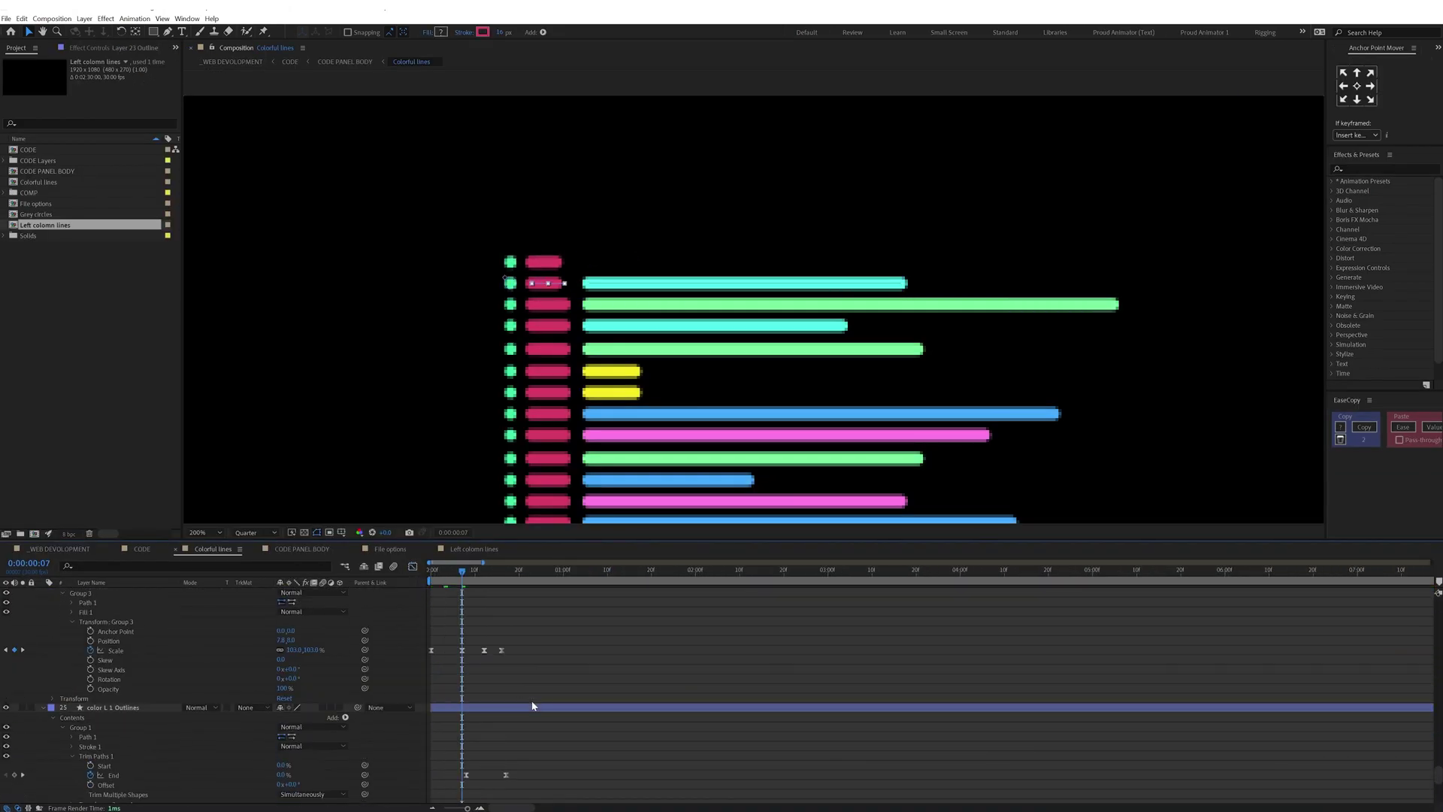
key("shift+F3")
left_click_drag(496, 772, 524, 774)
key("shift+F3")
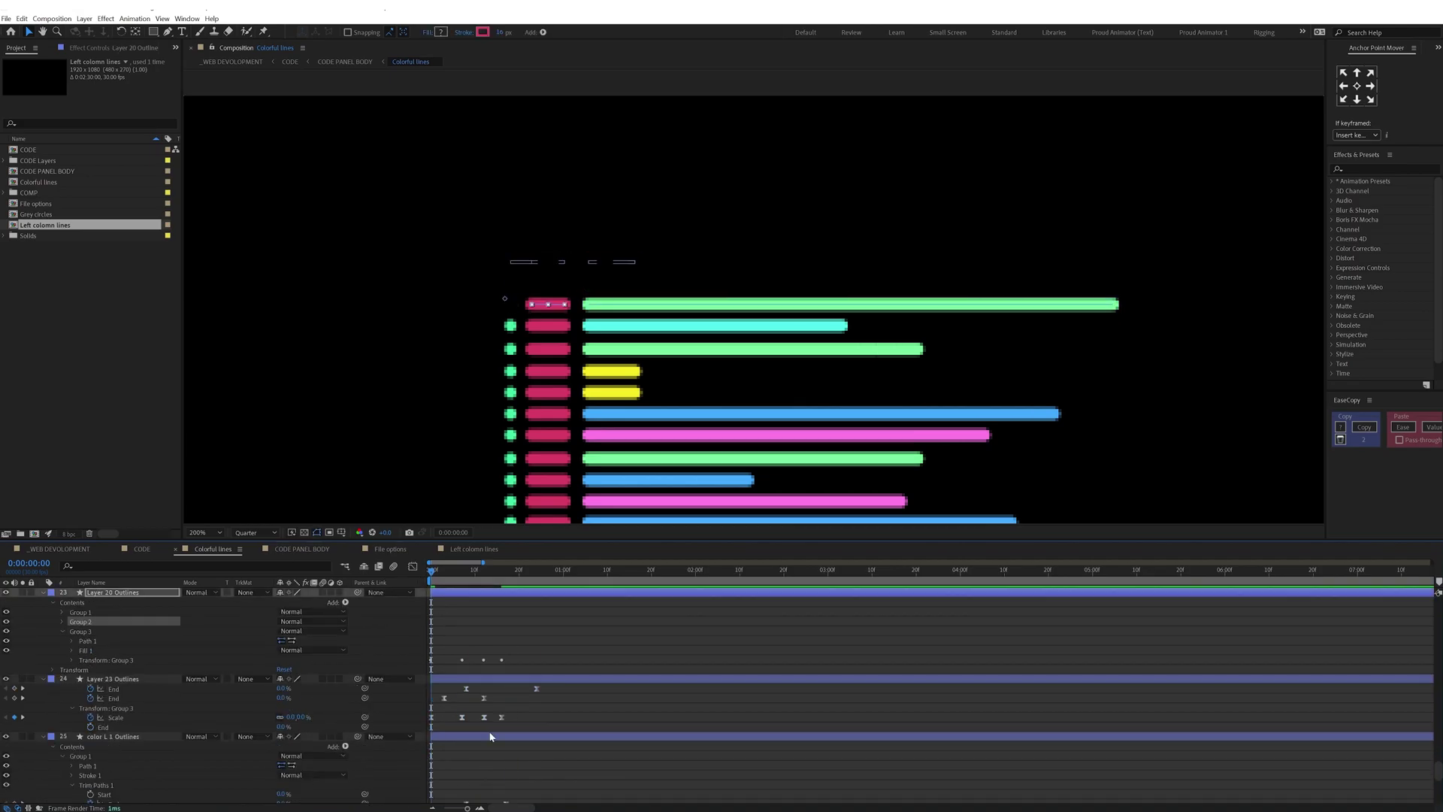
left_click(431, 577)
Stagger the grey circle layers one after another, check the dots, then return to CODE
key("comma")
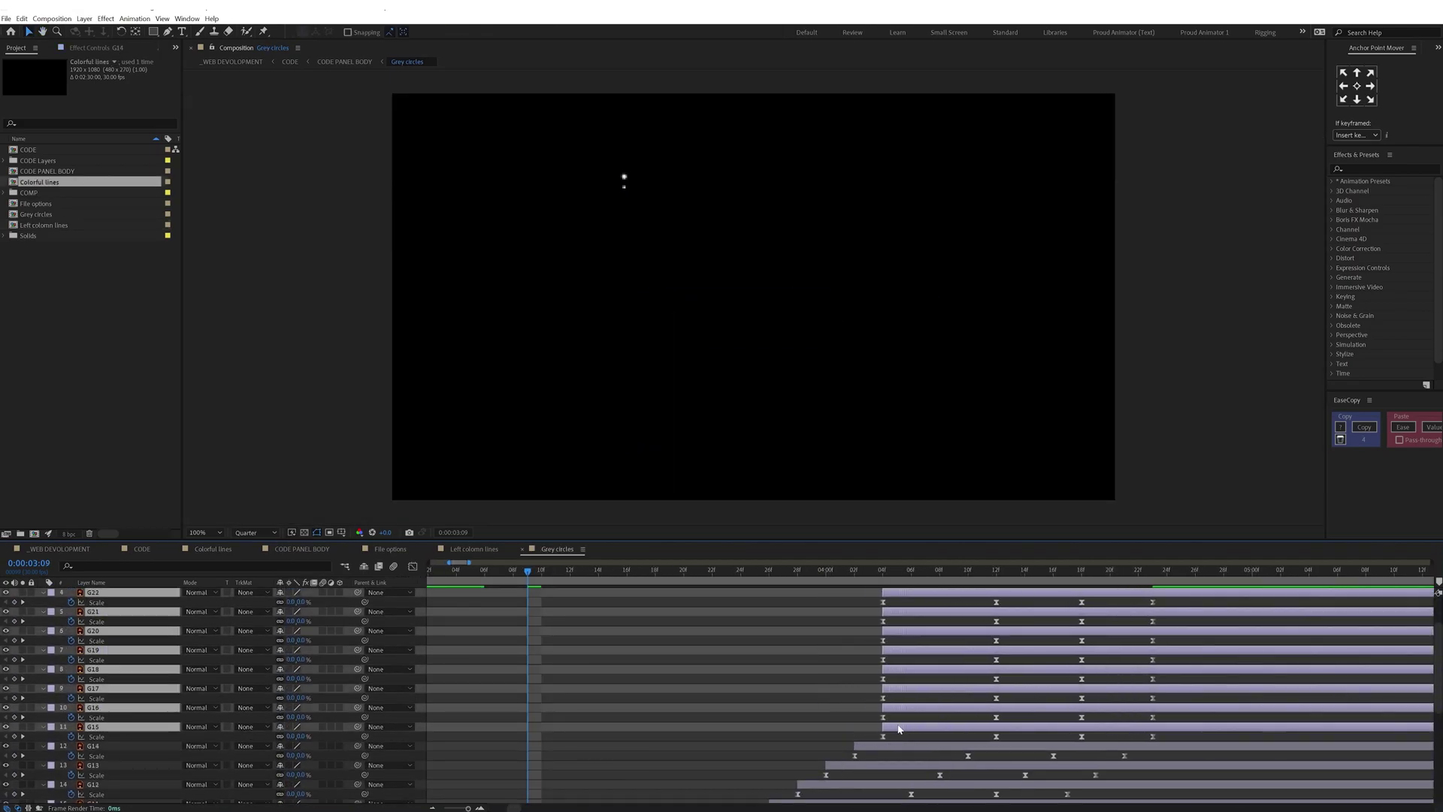
left_click_drag(909, 602, 1034, 602)
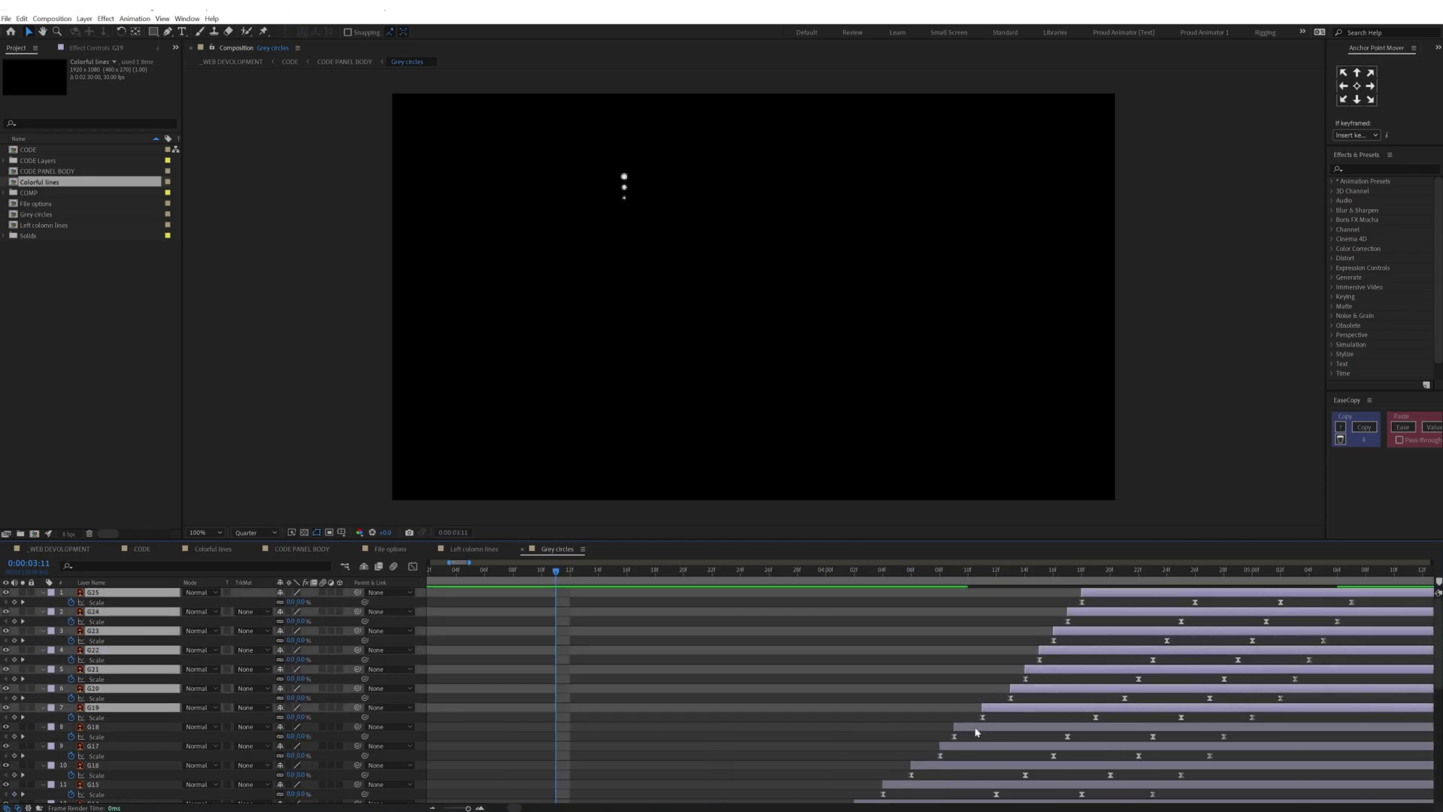
scroll(721, 676, "down", 3)
left_click(722, 577)
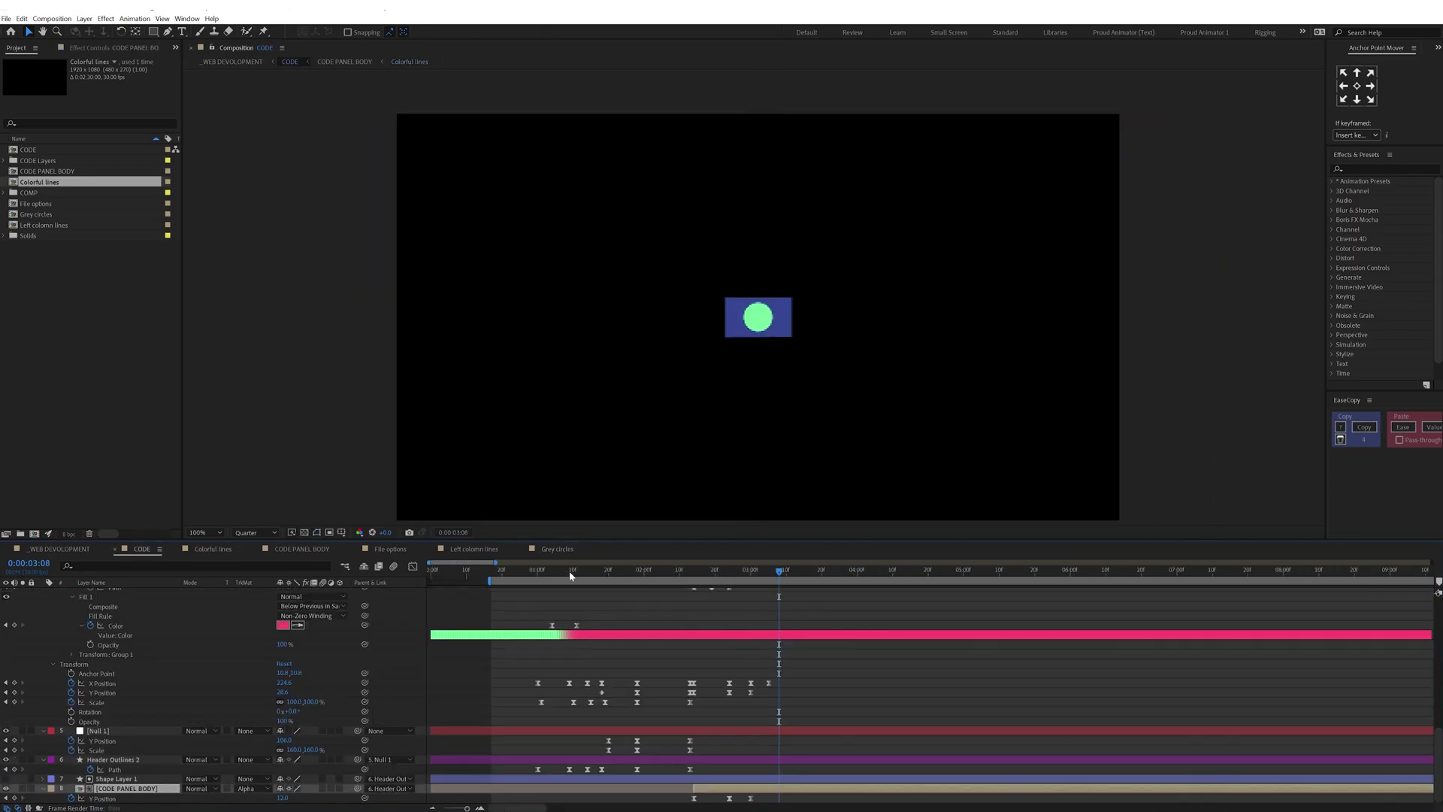
left_click(569, 571)
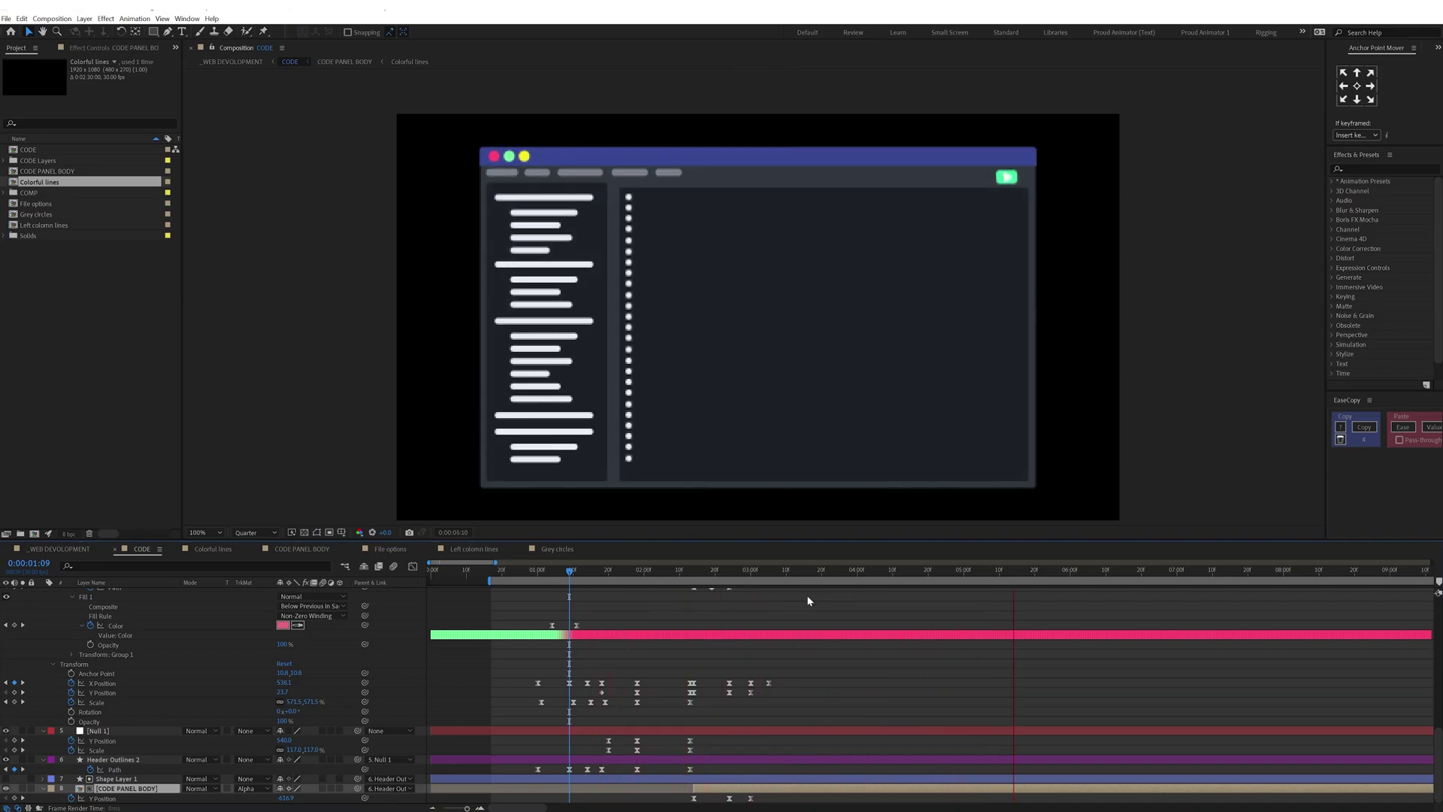
Scrub later into the code animation and open the CODE PANEL BODY precomp
left_click_drag(590, 569, 775, 580)
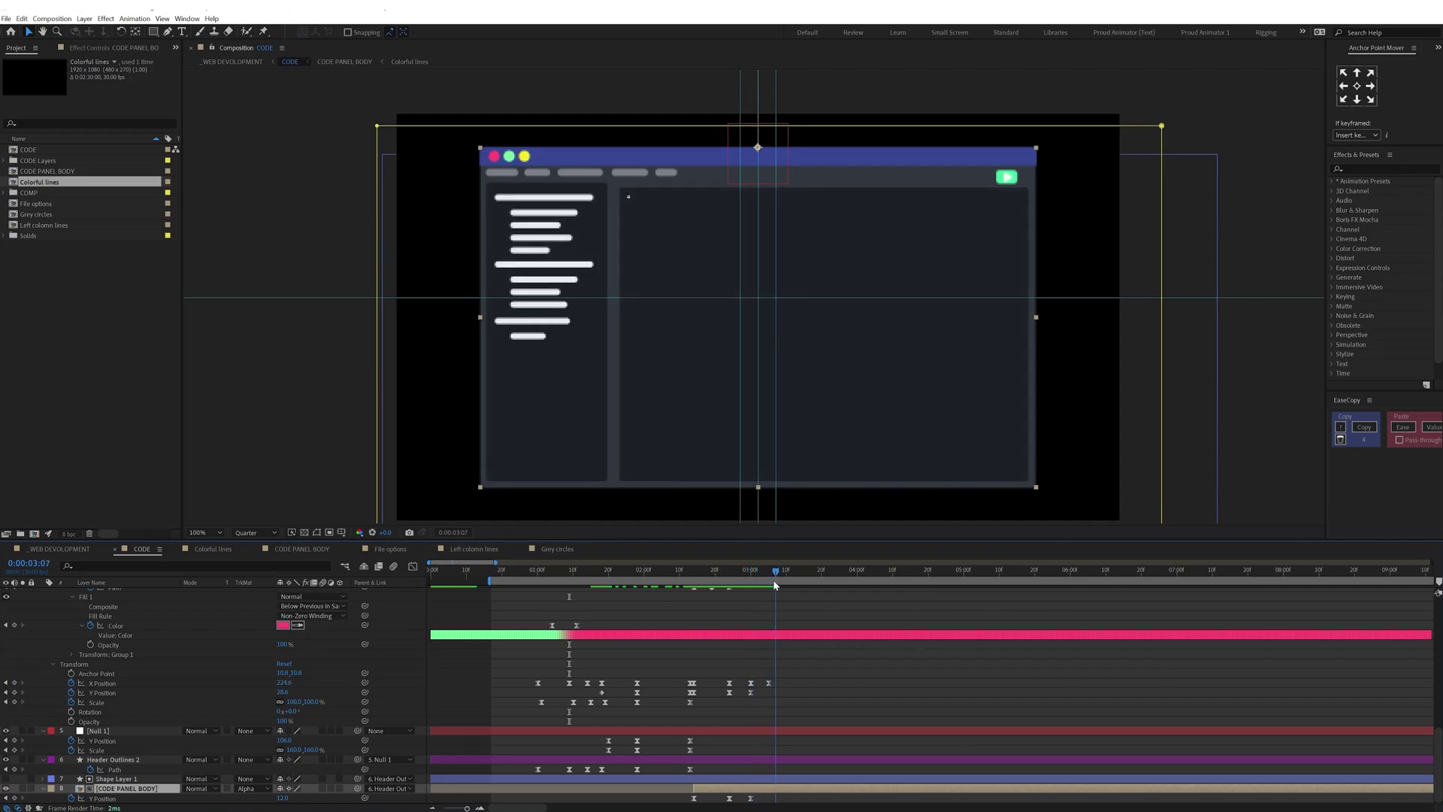
double_click(783, 792)
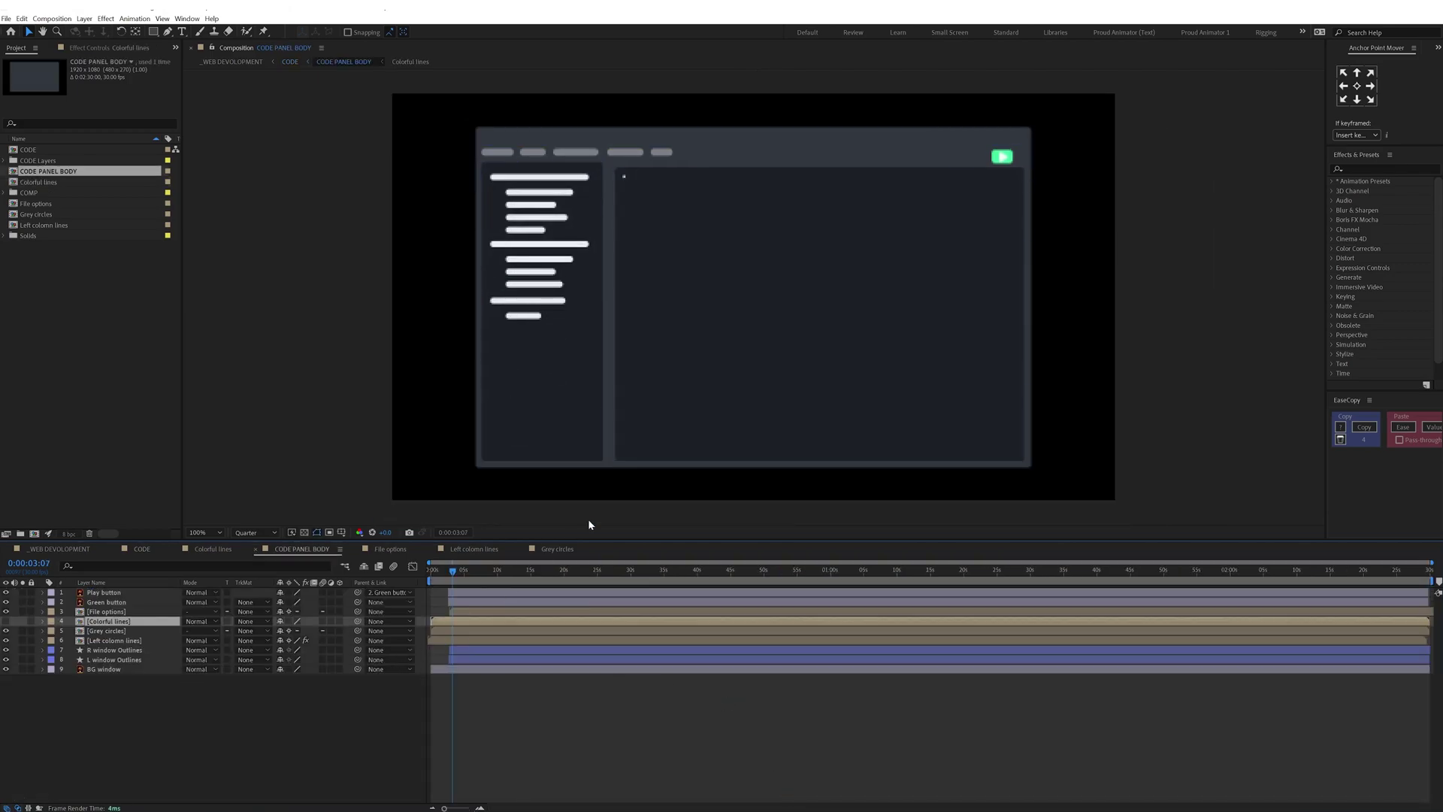
scroll(638, 331, "up", 3)
scroll(619, 374, "down", 1)
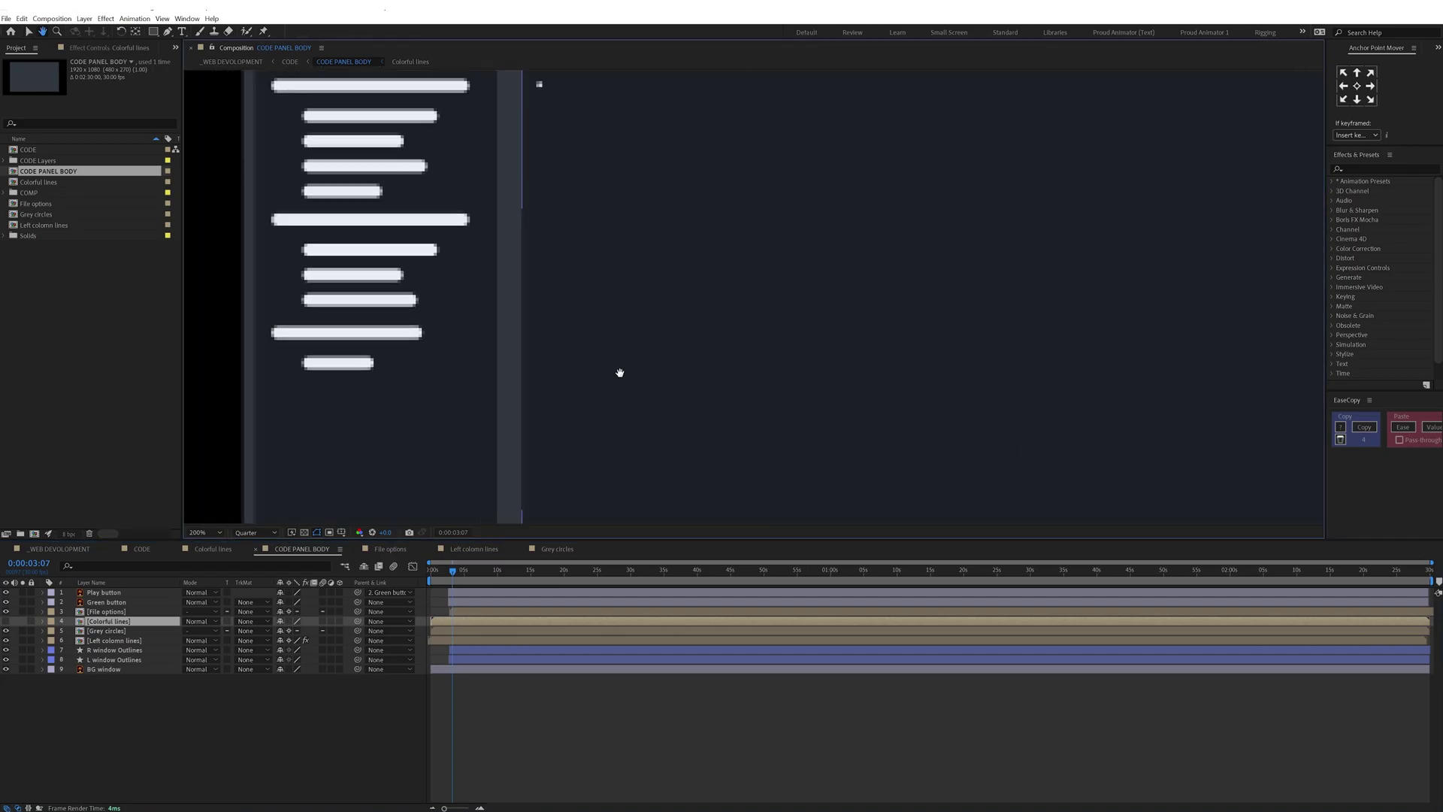
Select Grey circles, then show the pink circle's Position speed graph in Ease copy
left_click(111, 632)
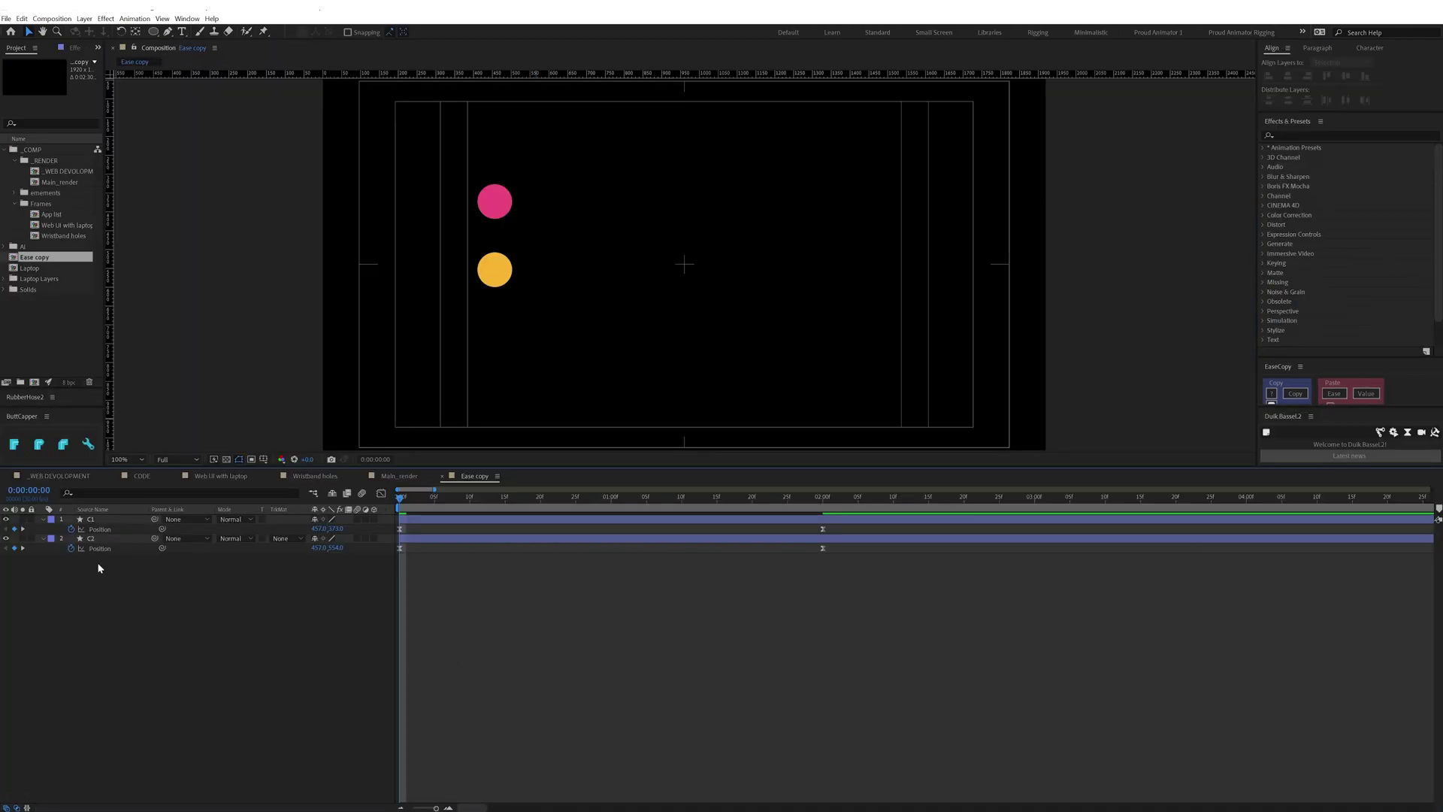
left_click(100, 528)
key("shift+F3")
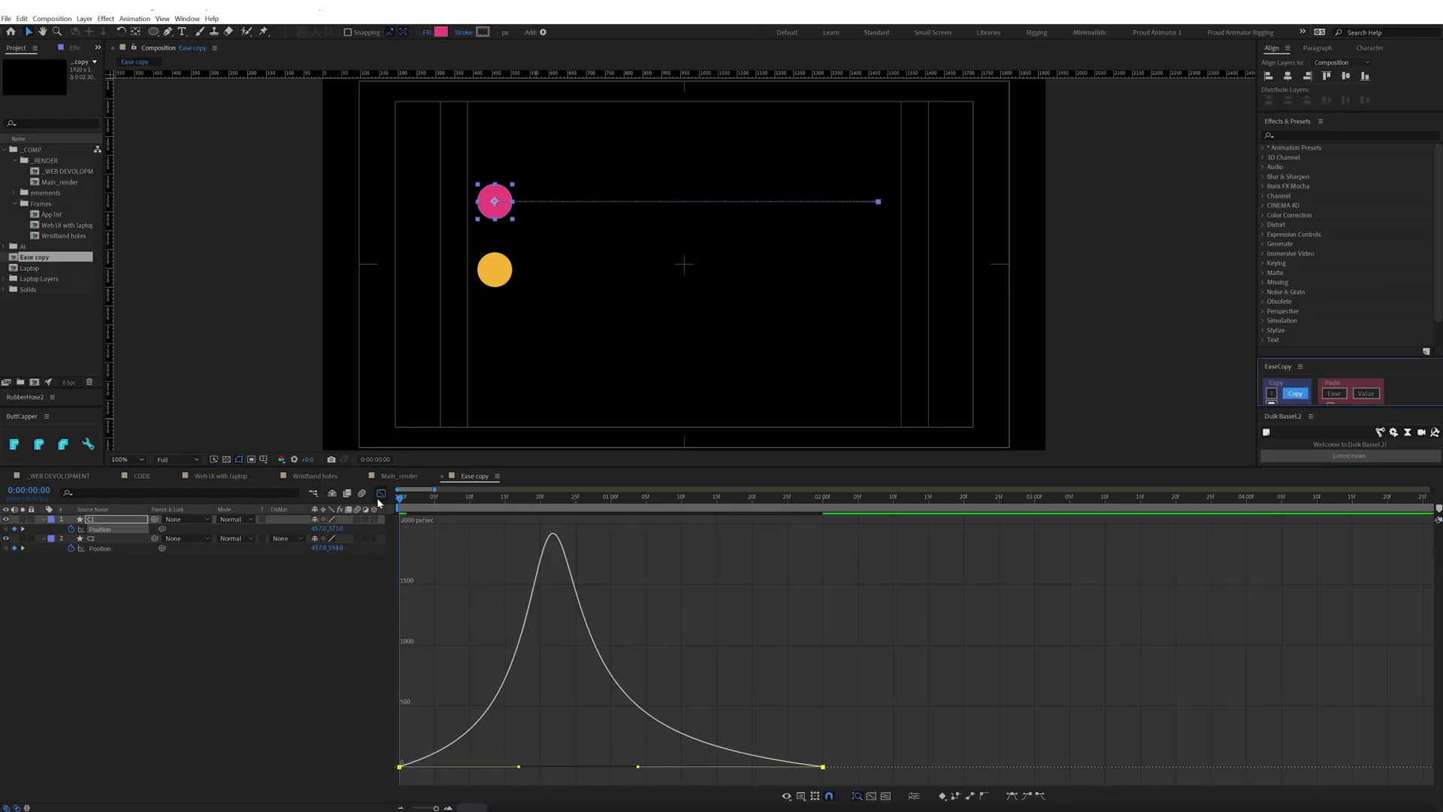
Copy the pink circle's Position ease onto the yellow circle, hide the graph and preview
left_click(98, 551)
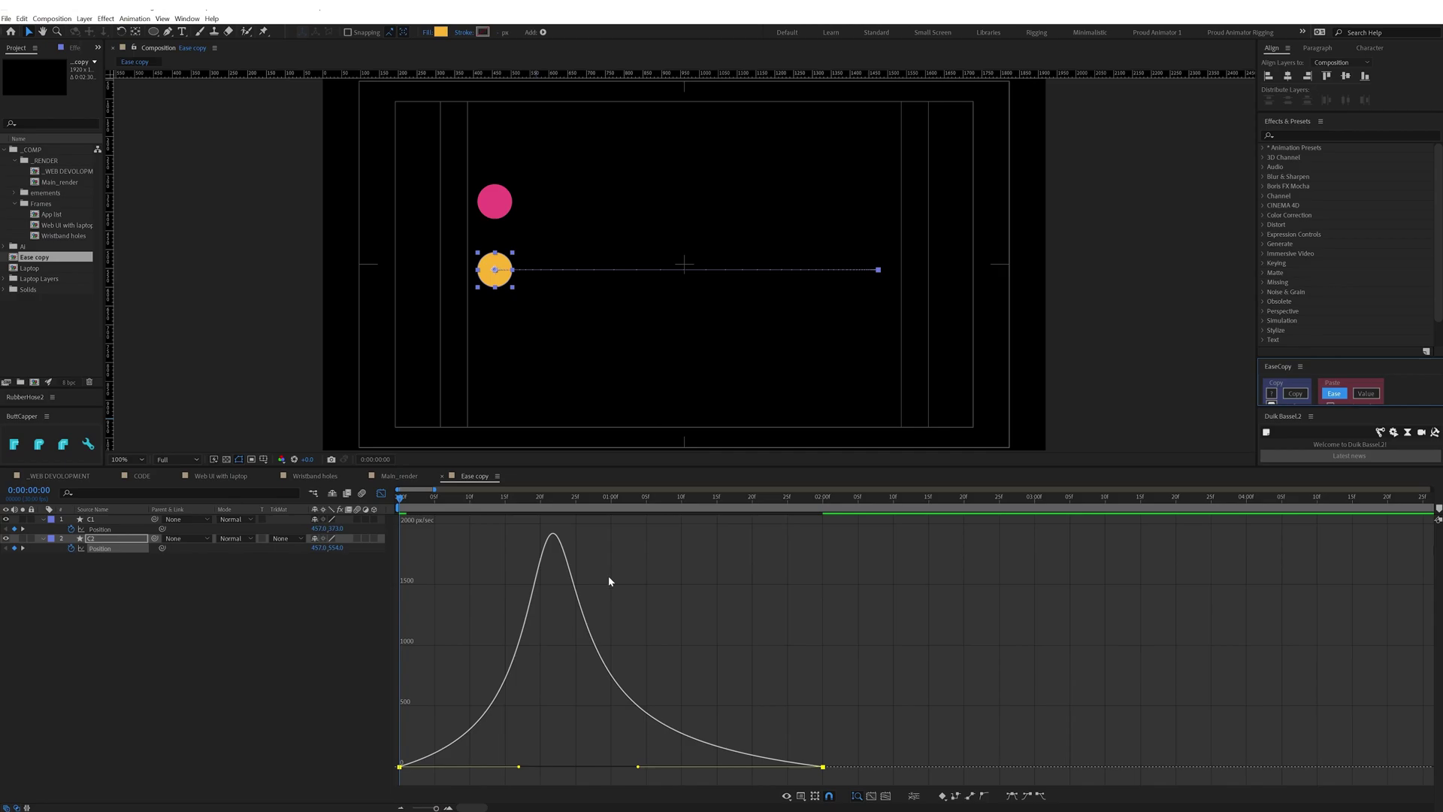
left_click(105, 530)
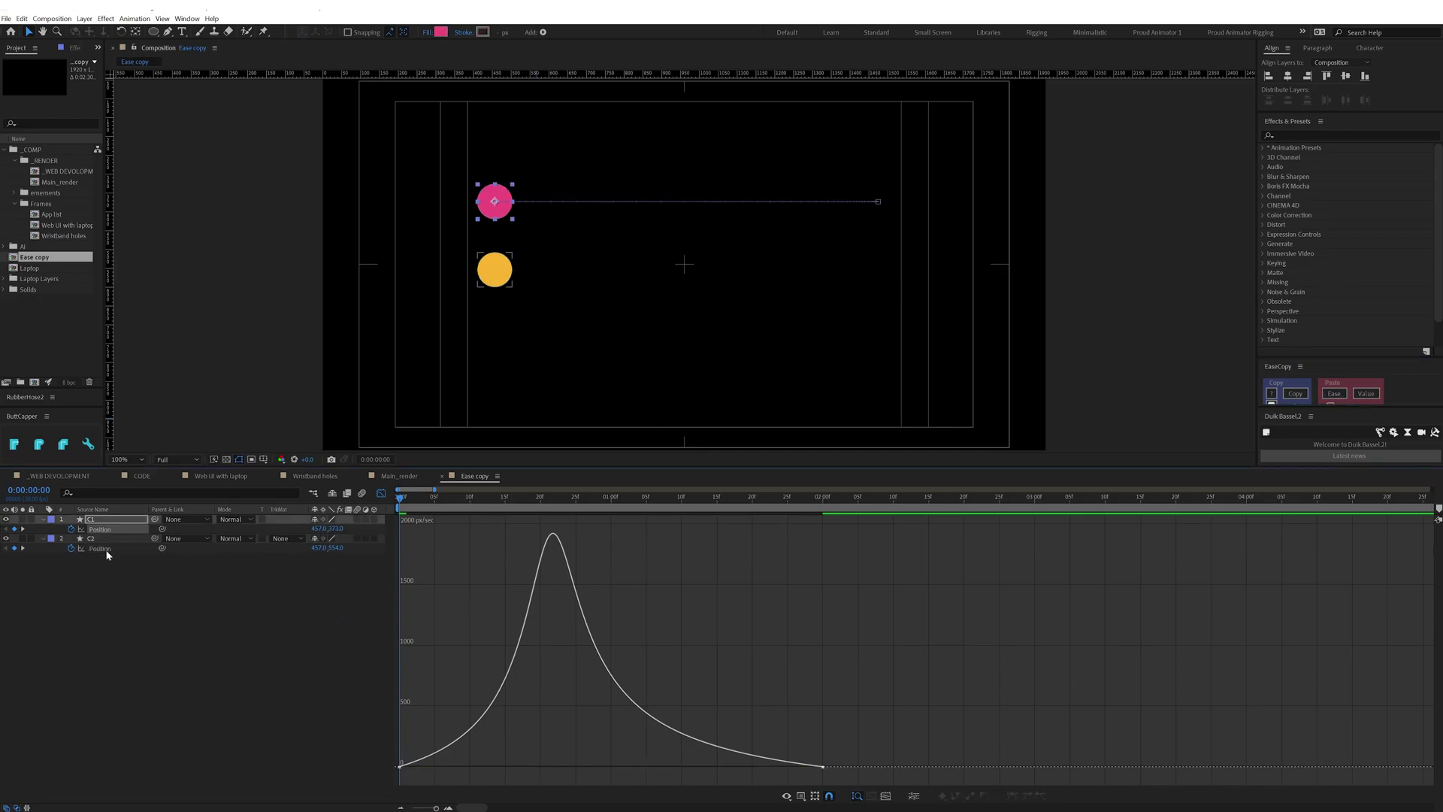
left_click(381, 493)
left_click(497, 694)
key("space")
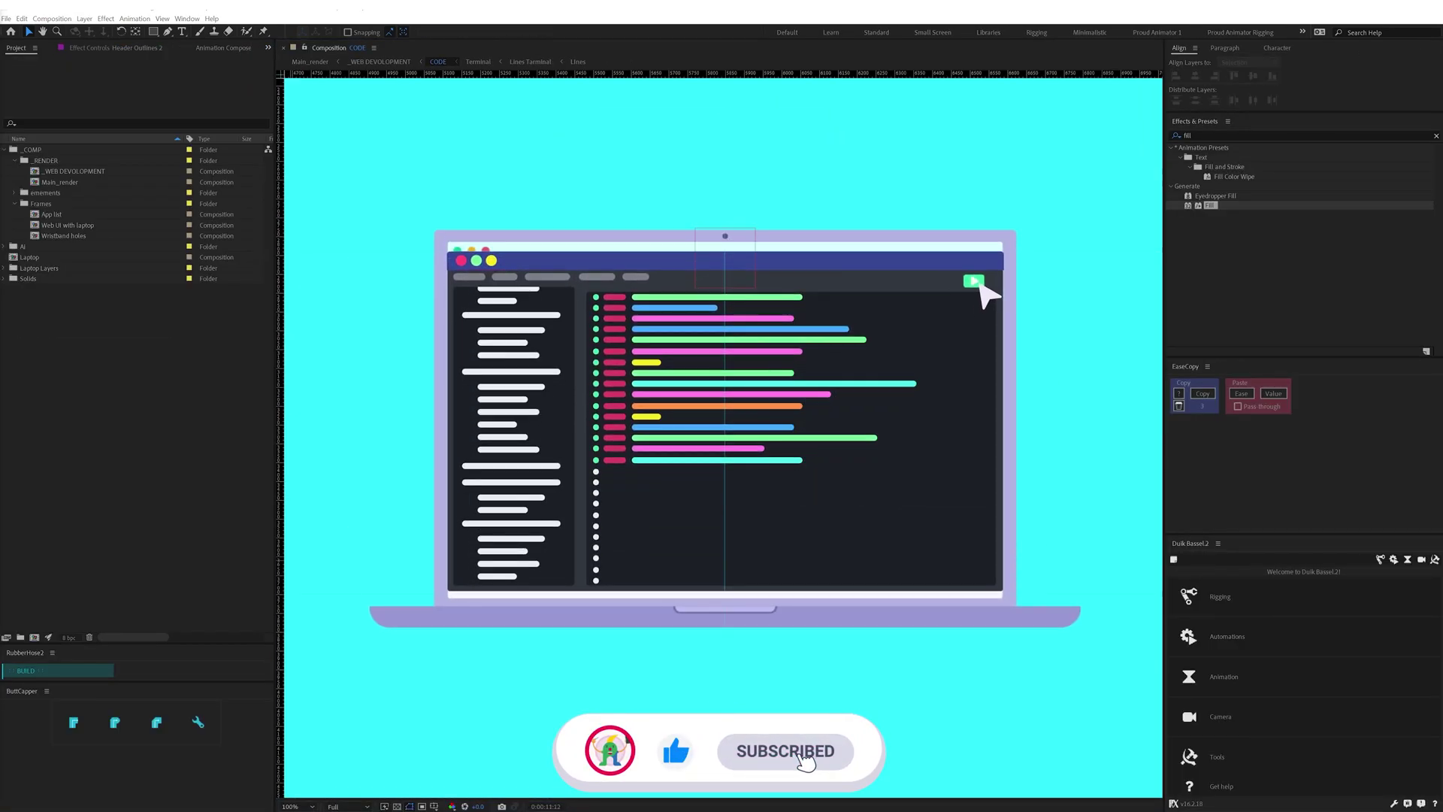
Scroll the timeline while reviewing the laptop code animation
scroll(721, 436, "up", 2)
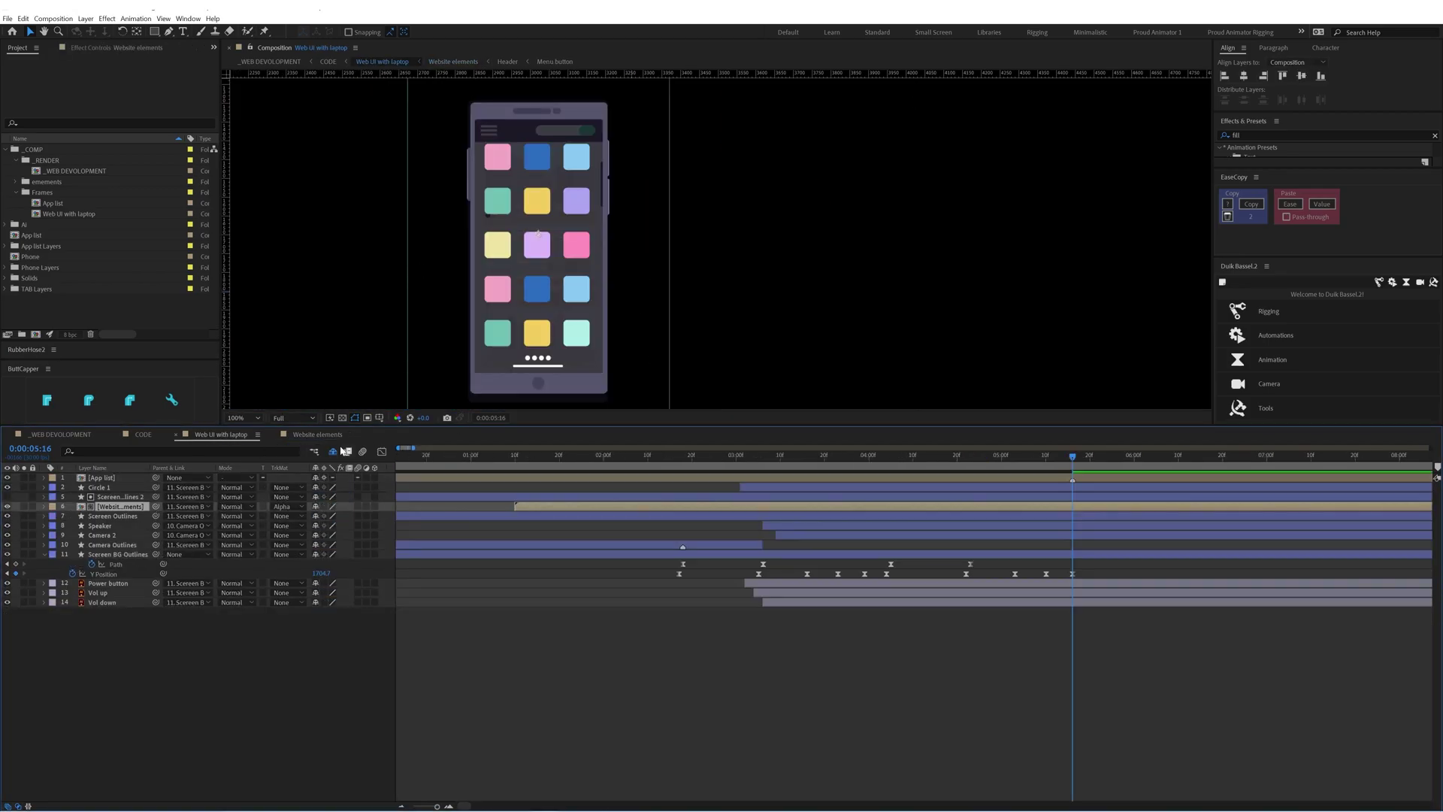
Switch to the Website elements composition to review its layers
left_click(336, 435)
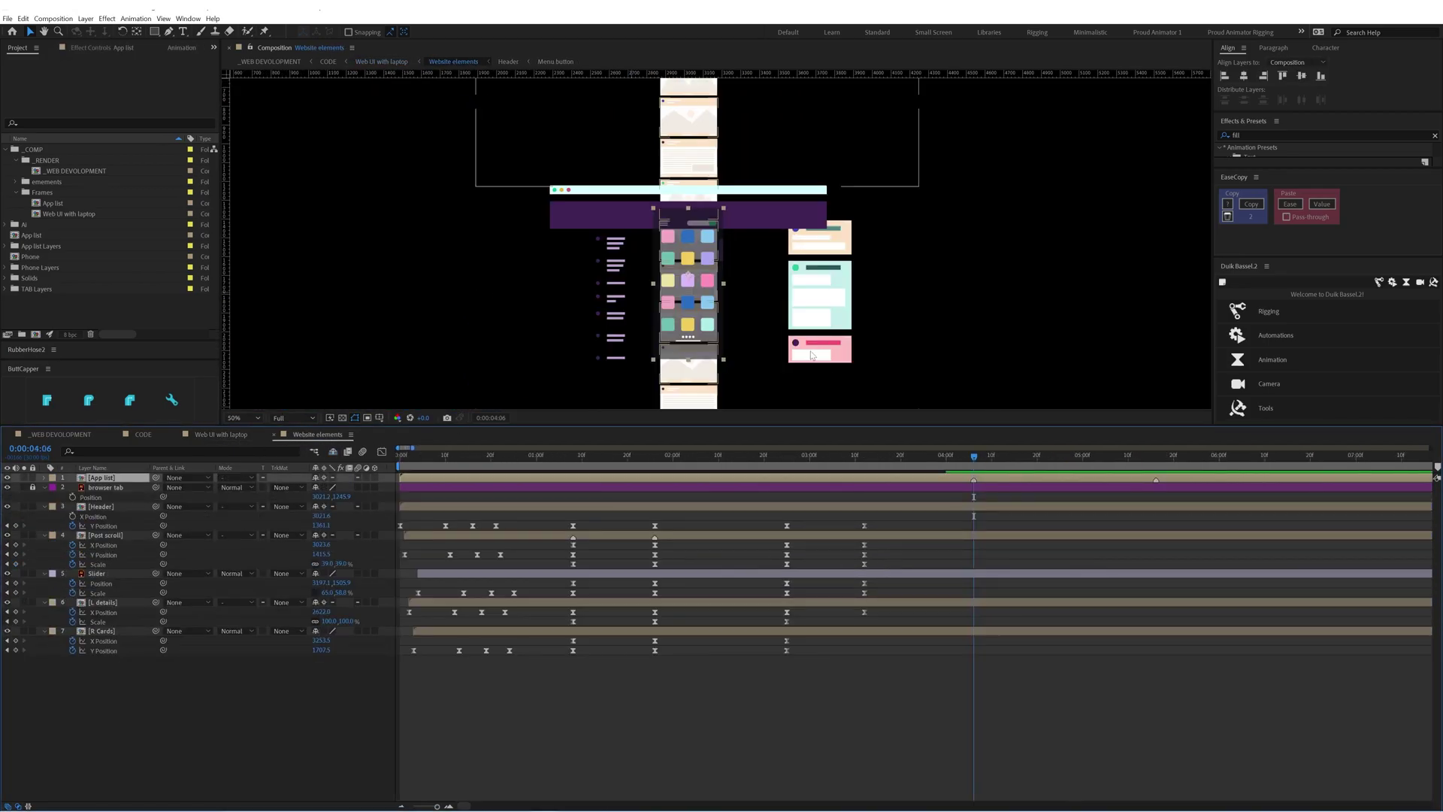